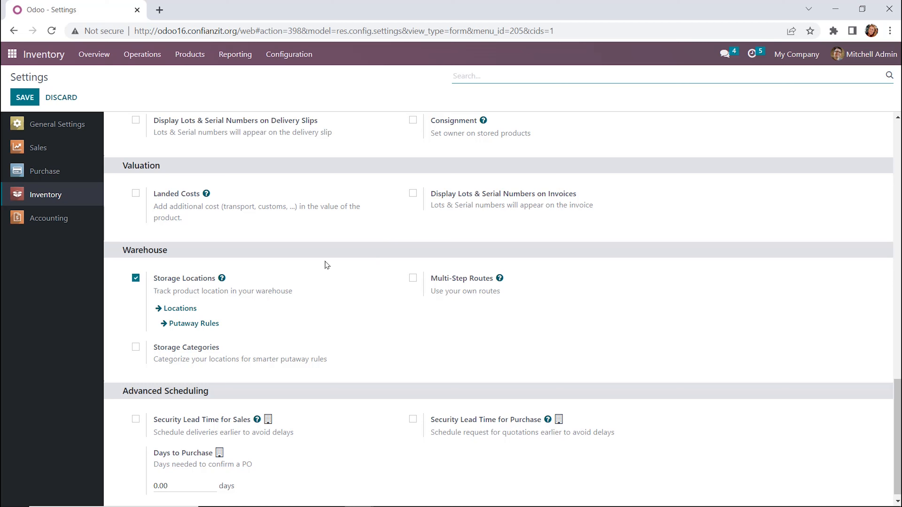
- Enable Multi-Step Routes in the warehouse section of the Inventory settings and save the settings
{"action": "left_click", "coordinate": [413, 279]}
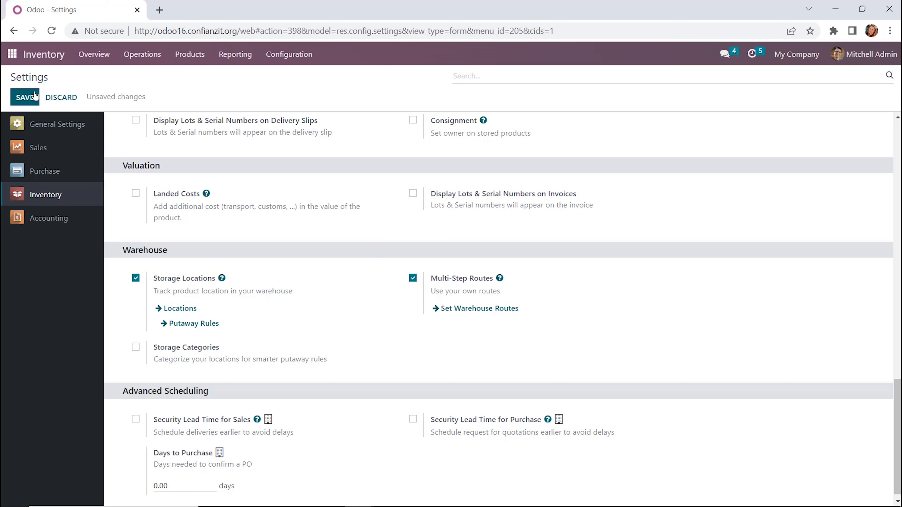
{"action": "left_click", "coordinate": [34, 93]}
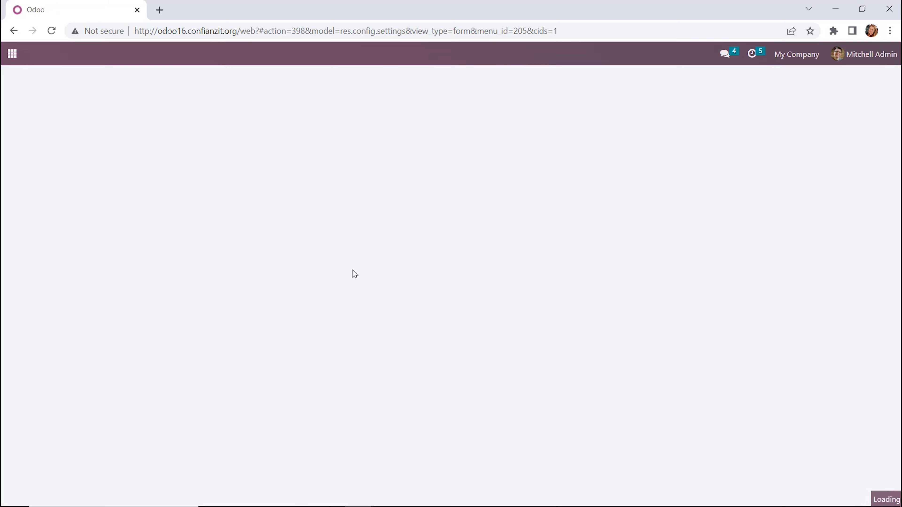
- Create a new warehouse record named New York with the short name WH2
{"action": "left_click", "coordinate": [288, 55]}
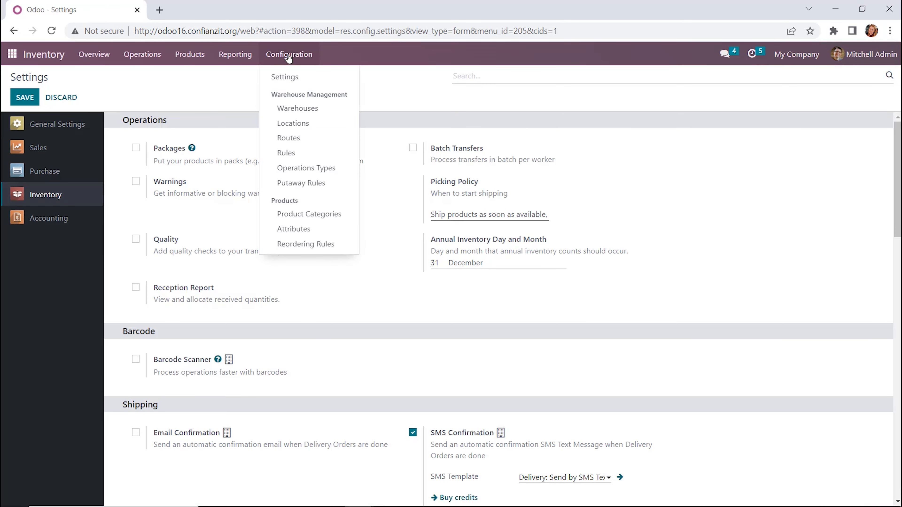
{"action": "left_click", "coordinate": [291, 108]}
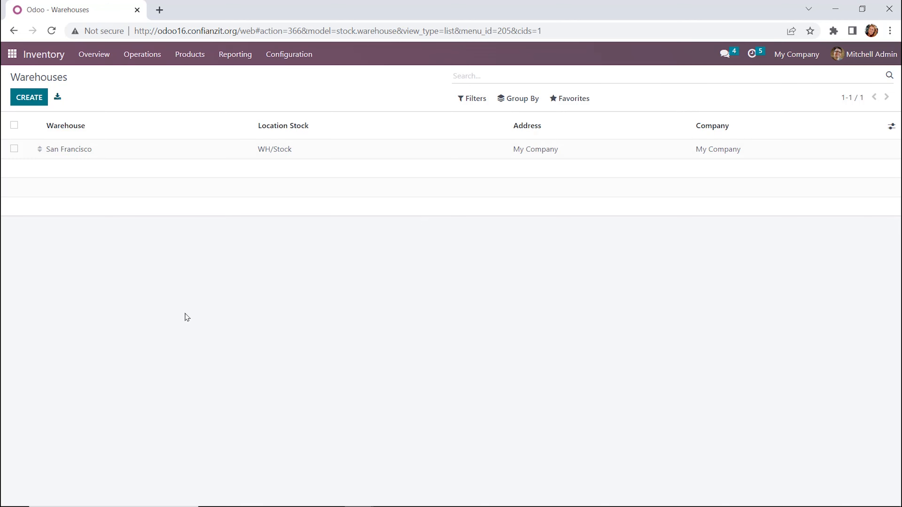
{"action": "left_click", "coordinate": [30, 104]}
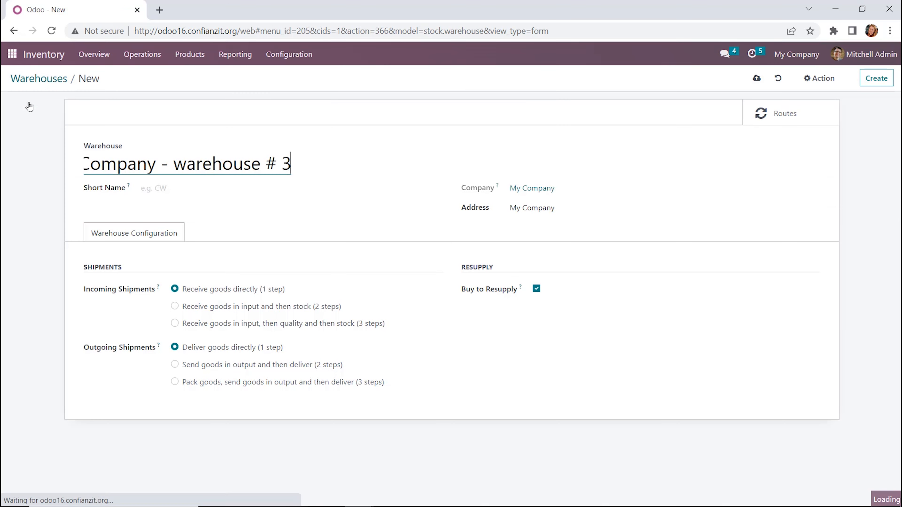
{"action": "double_click", "coordinate": [141, 165]}
{"action": "key", "text": "ctrl+a"}
{"action": "key", "text": "BackSpace"}
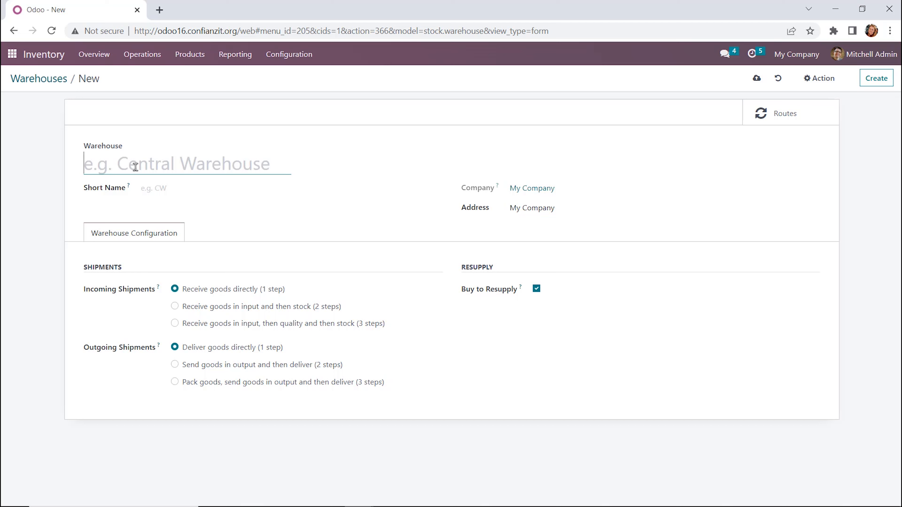
{"action": "type", "text": "New York"}
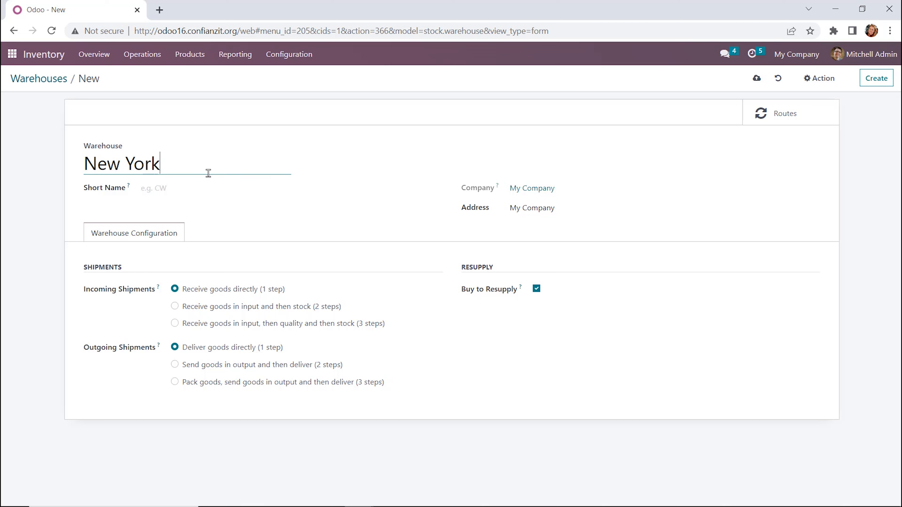
{"action": "left_click", "coordinate": [207, 183]}
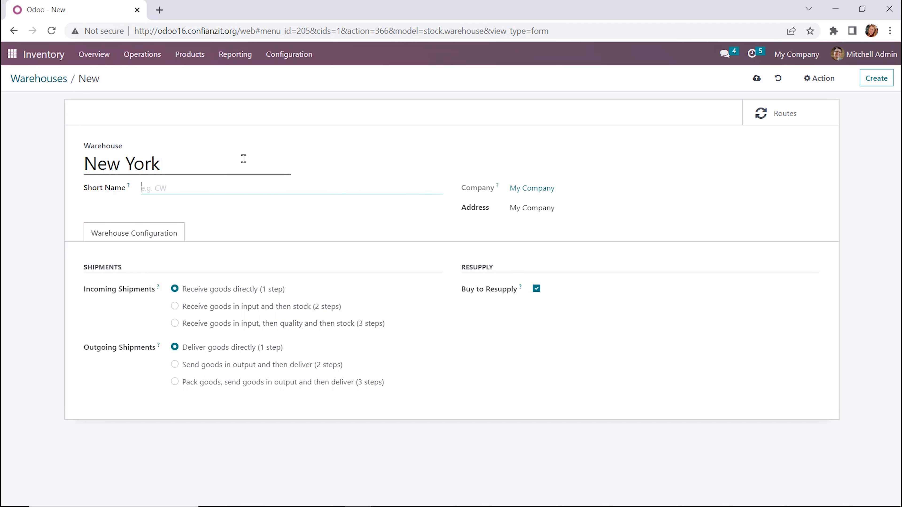
{"action": "type", "text": "WH2"}
- Search the address records for "new york", assign My Company, New York Warehouse as the warehouse's address, and save the record
{"action": "left_click", "coordinate": [531, 209]}
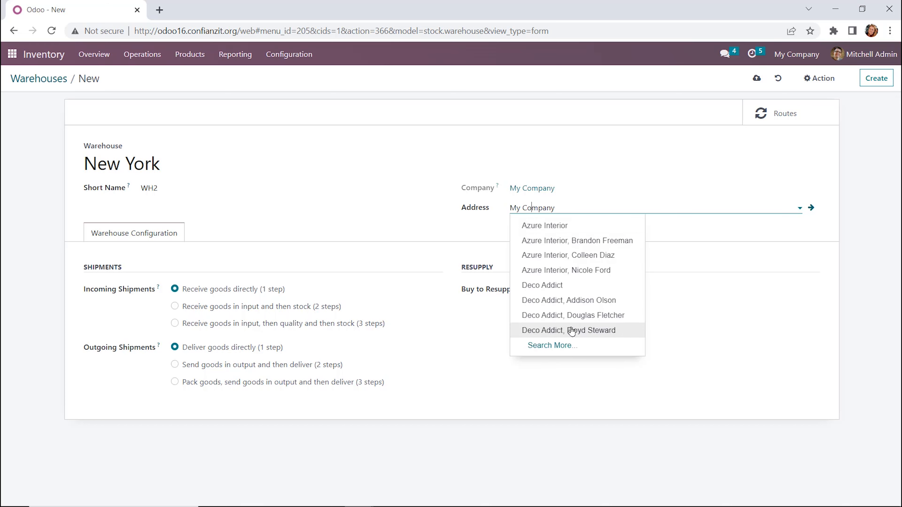
{"action": "left_click", "coordinate": [567, 344]}
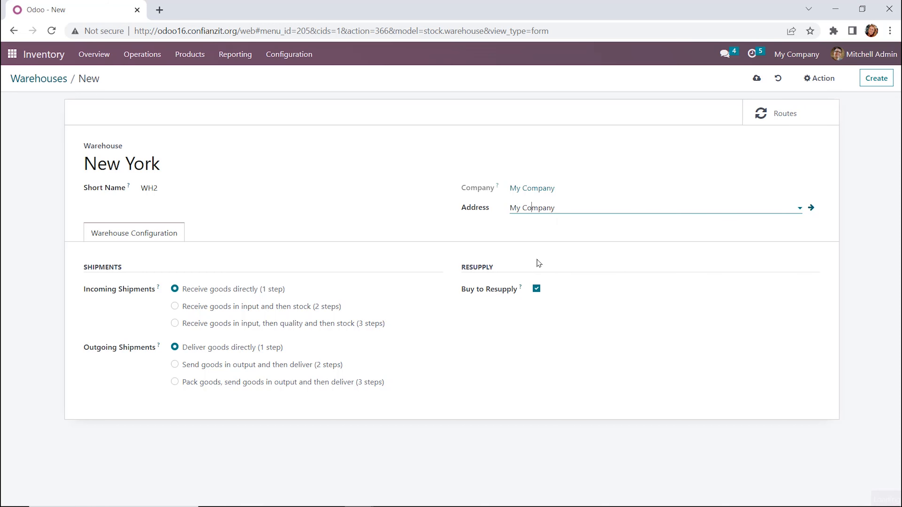
{"action": "type", "text": "new york"}
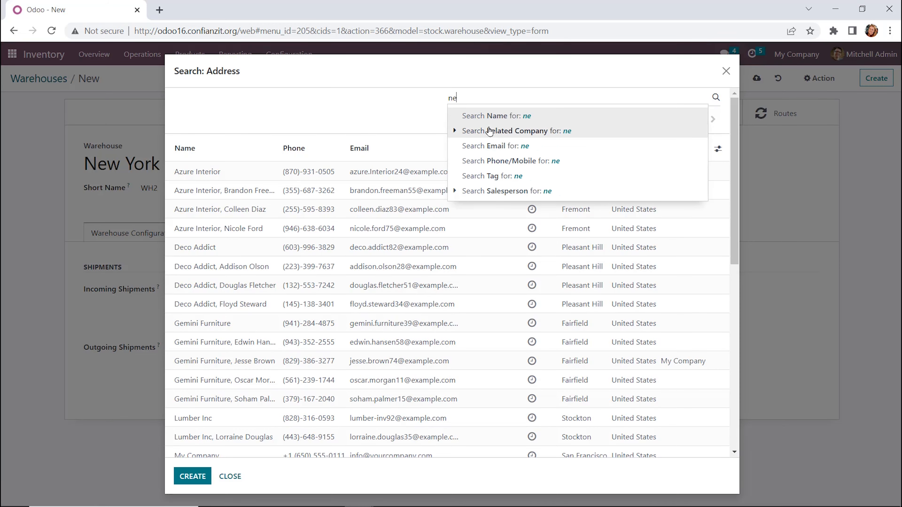
{"action": "key", "text": "Return"}
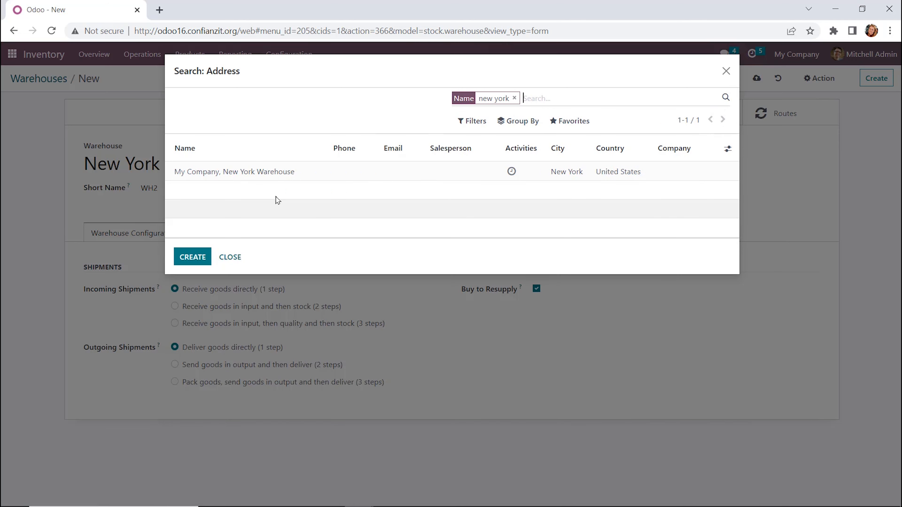
{"action": "left_click", "coordinate": [253, 171]}
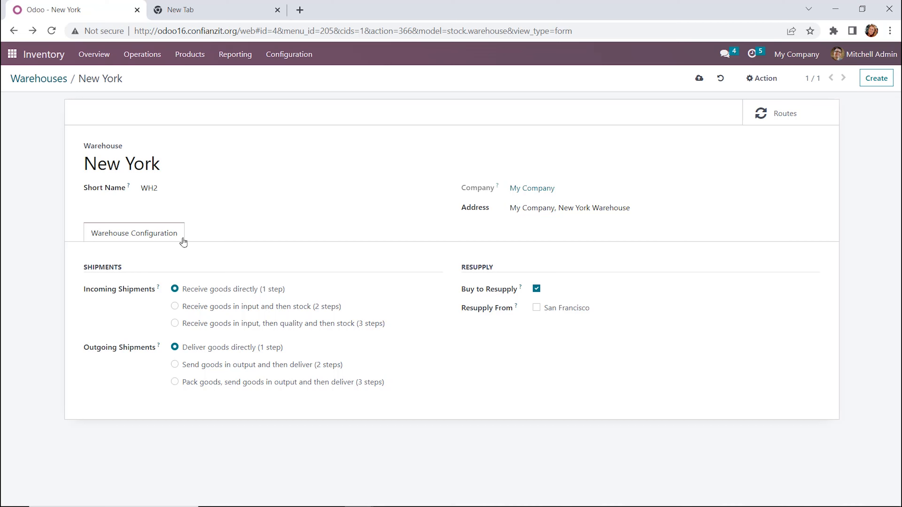
{"action": "key", "text": "ctrl+s"}
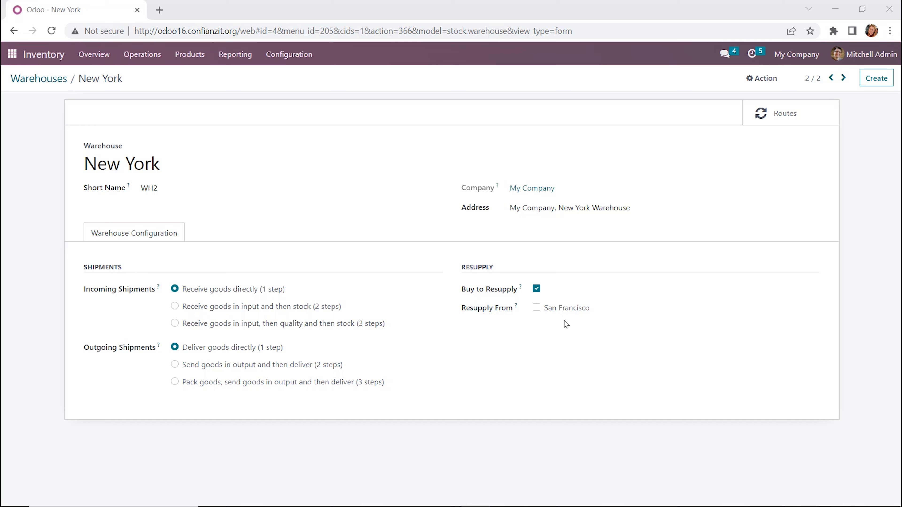
- Review the New York warehouse's Buy route and inspect its rule for the WH2/Stock destination
{"action": "left_click", "coordinate": [768, 122]}
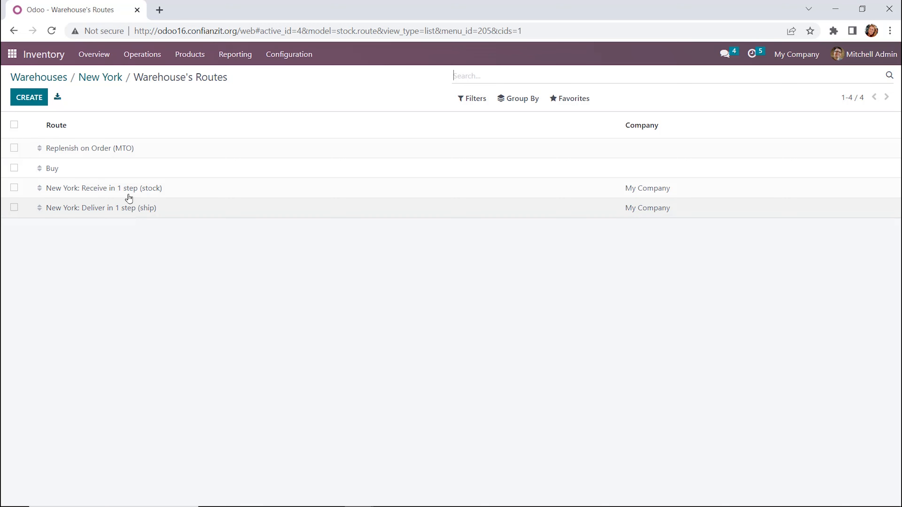
{"action": "left_click", "coordinate": [167, 169]}
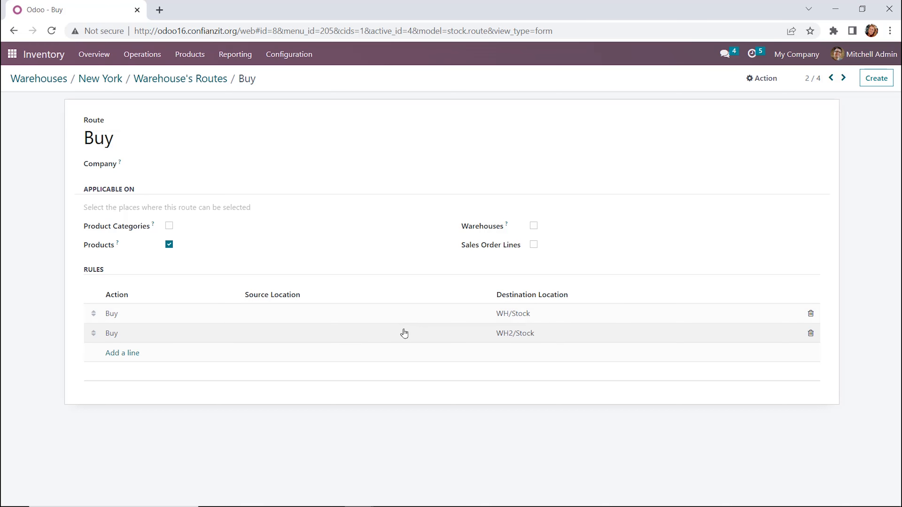
{"action": "left_click", "coordinate": [526, 338]}
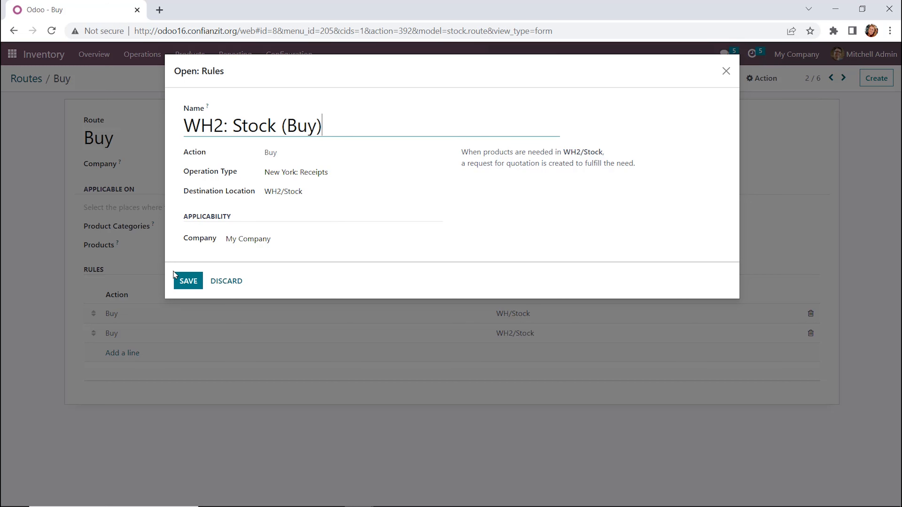
{"action": "left_click", "coordinate": [178, 278]}
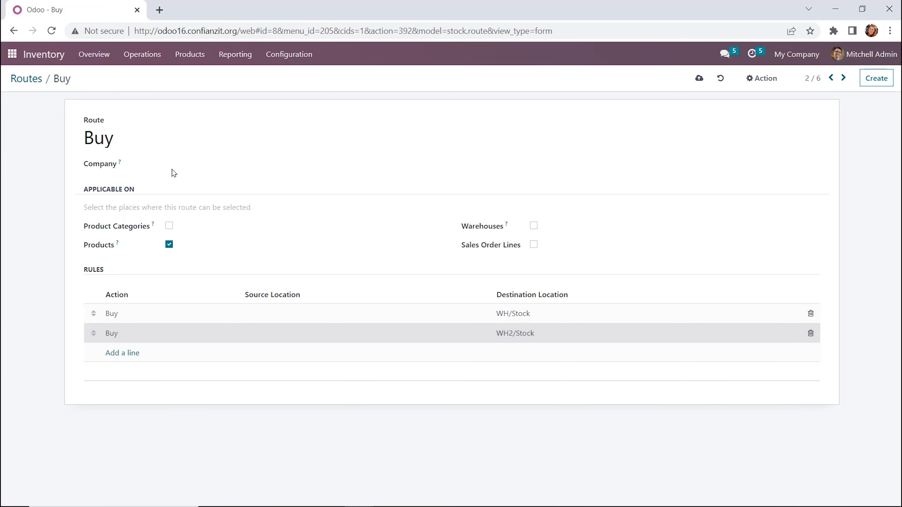
- Add an inventory adjustment line for the product [E-COM09] Large Desk at location WH2/Stock
{"action": "left_click", "coordinate": [146, 63]}
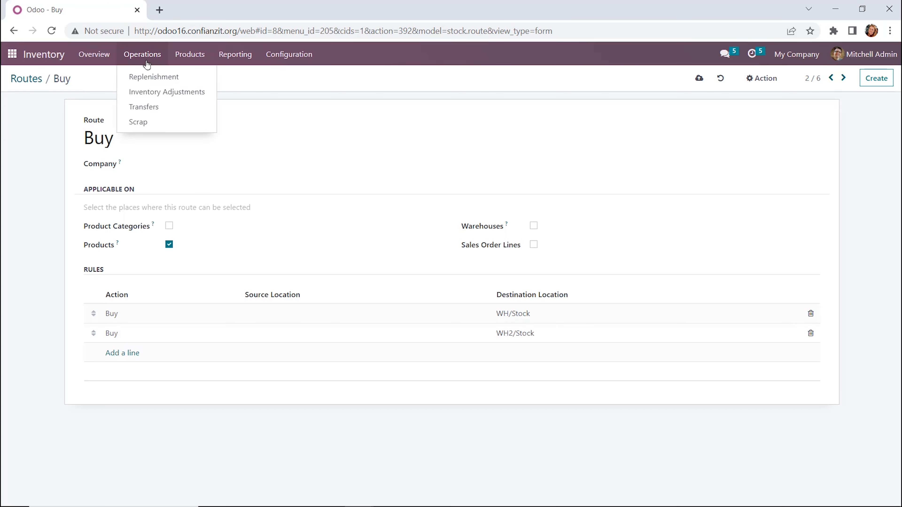
{"action": "left_click", "coordinate": [146, 92]}
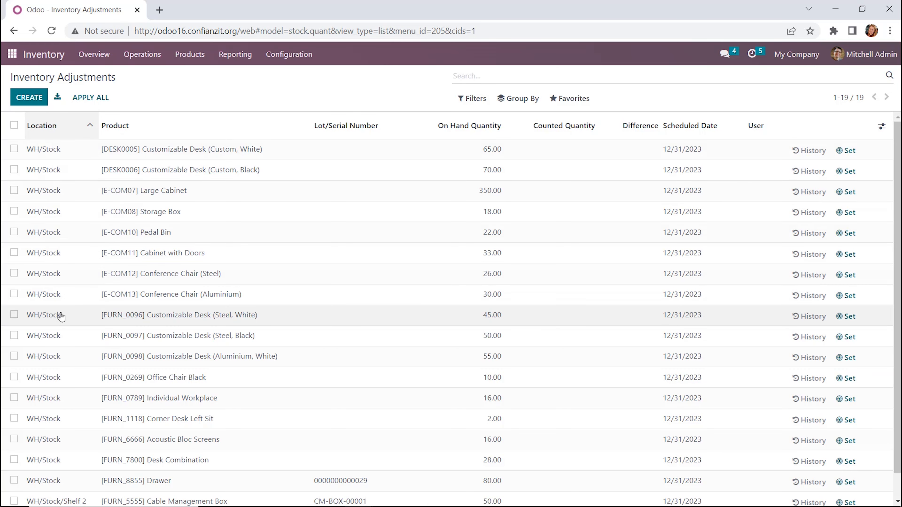
{"action": "scroll", "coordinate": [65, 278], "scroll_direction": "down", "scroll_amount": 1}
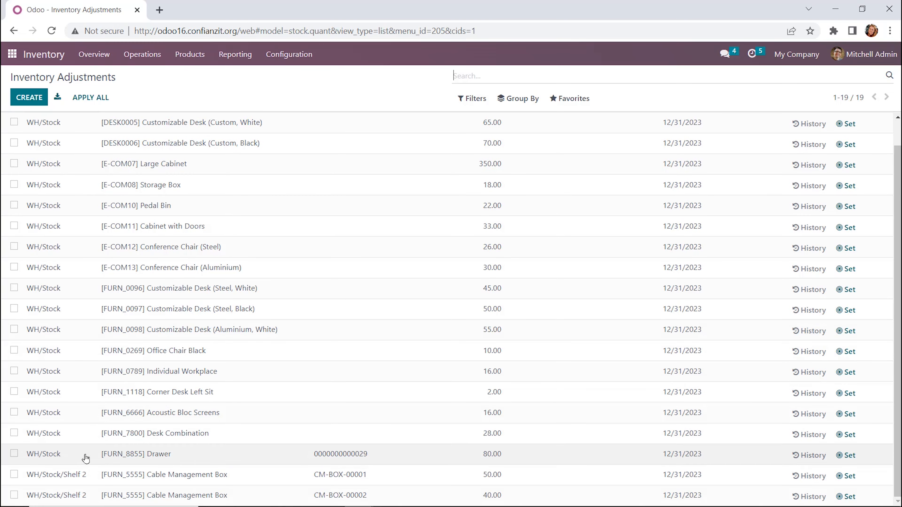
{"action": "left_click", "coordinate": [27, 101]}
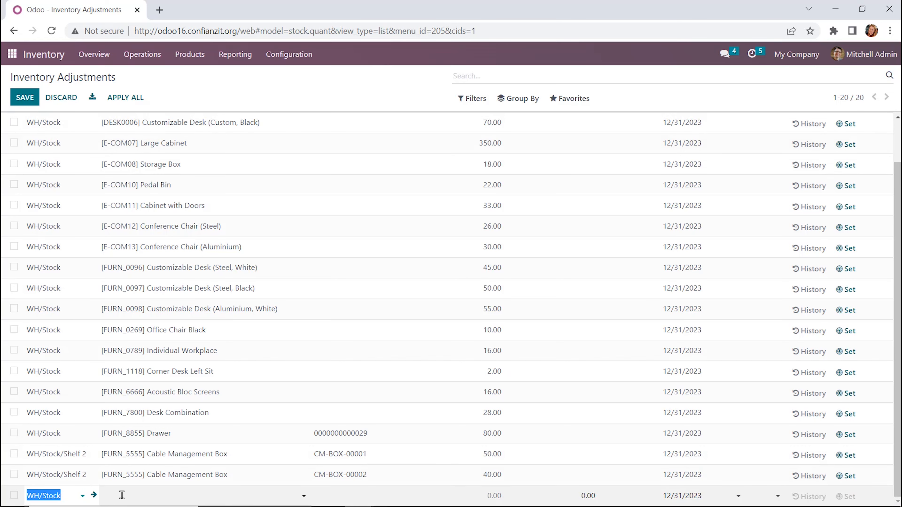
{"action": "type", "text": "wh2"}
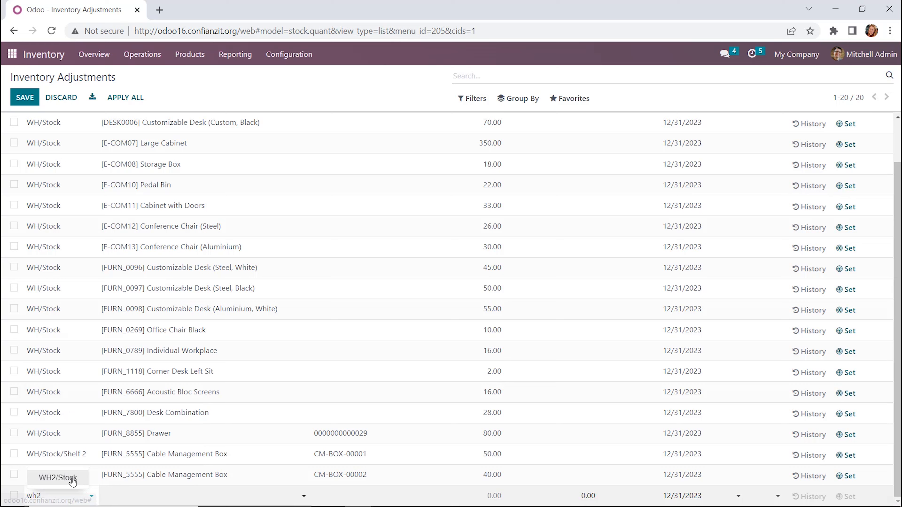
{"action": "left_click", "coordinate": [71, 480]}
{"action": "left_click", "coordinate": [126, 497]}
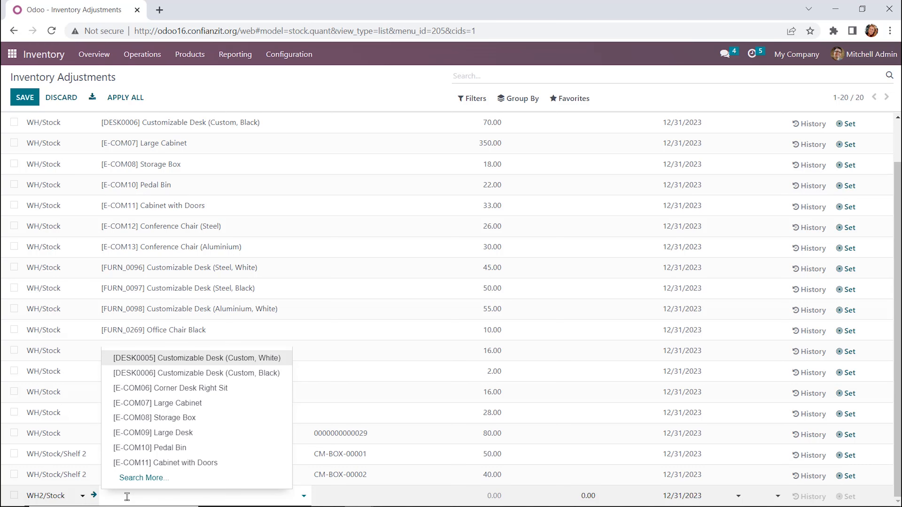
{"action": "type", "text": "desk"}
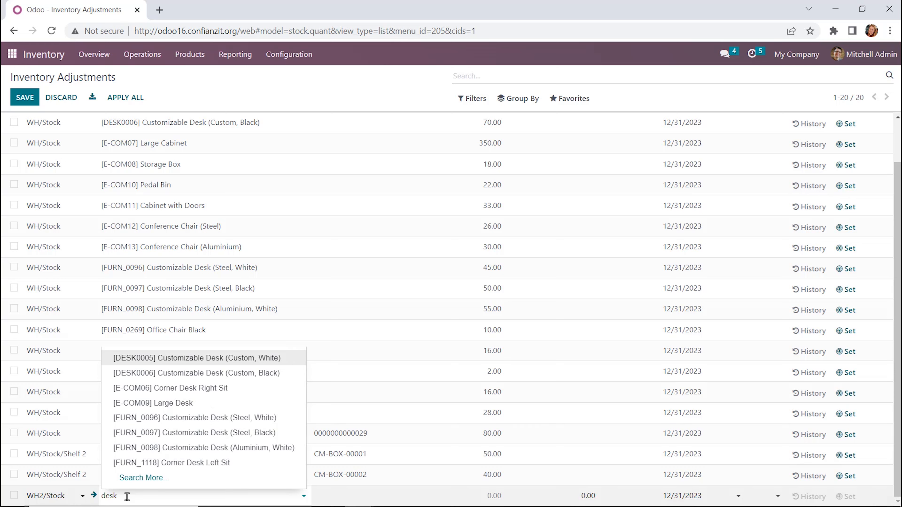
{"action": "left_click", "coordinate": [144, 404]}
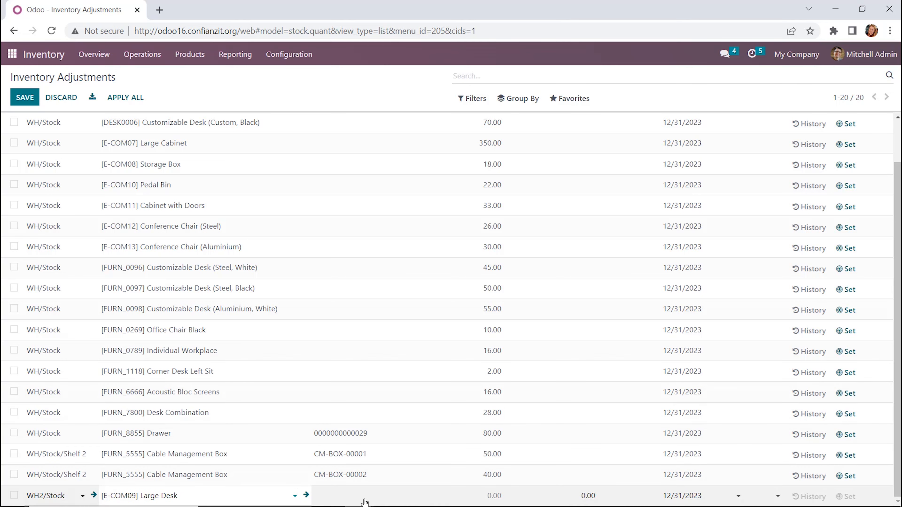
- Set the Large Desk line's counted quantity to 15 and apply the adjustment
{"action": "key", "text": "Tab"}
{"action": "key", "text": "Tab"}
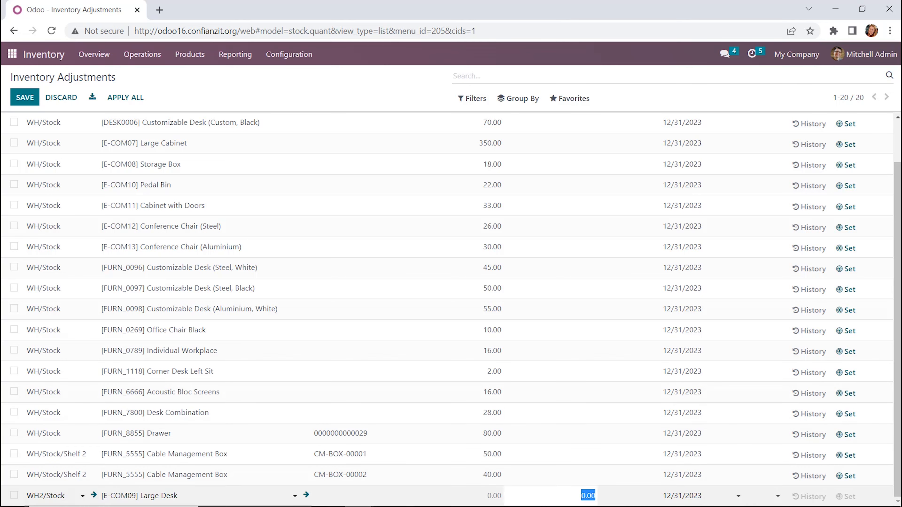
{"action": "scroll", "coordinate": [558, 322], "scroll_direction": "up", "scroll_amount": 2}
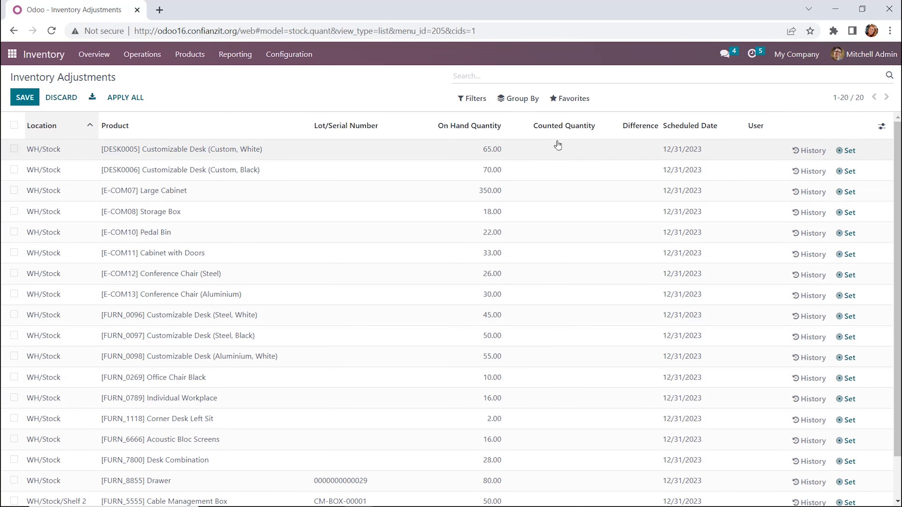
{"action": "scroll", "coordinate": [553, 216], "scroll_direction": "down", "scroll_amount": 2}
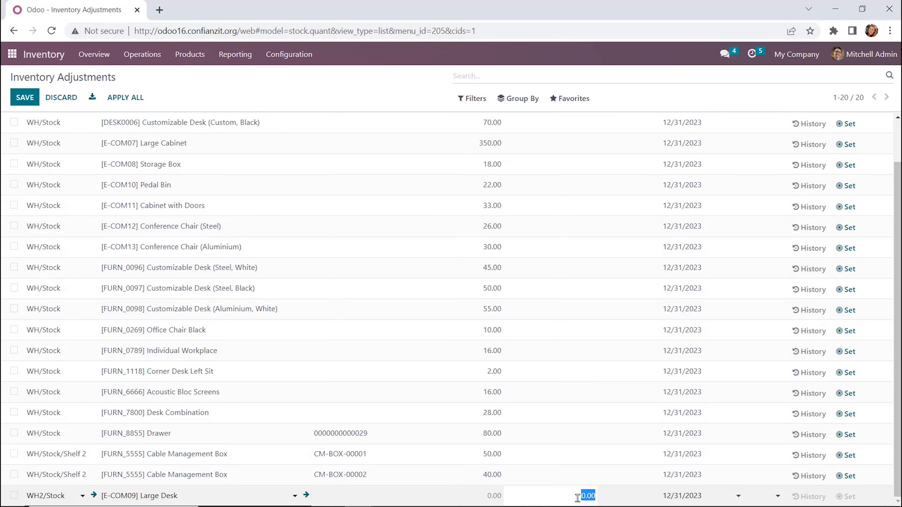
{"action": "type", "text": "15"}
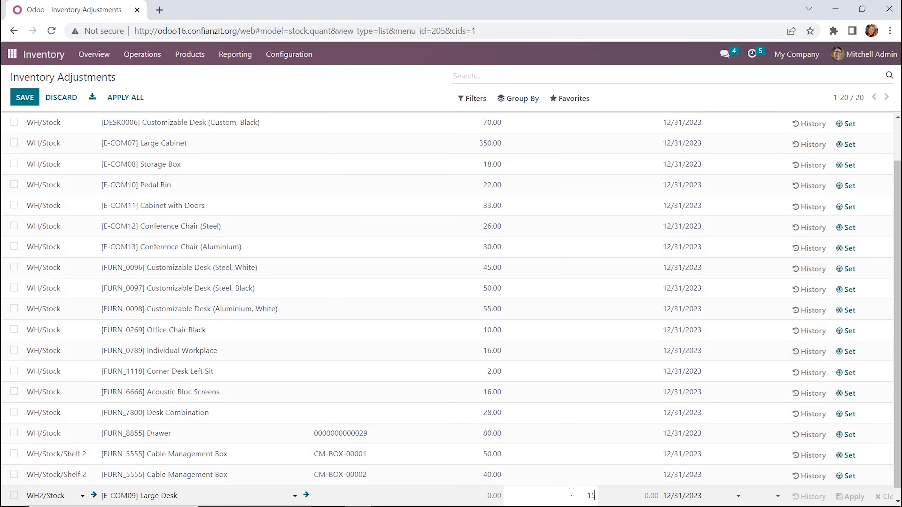
{"action": "key", "text": "Tab"}
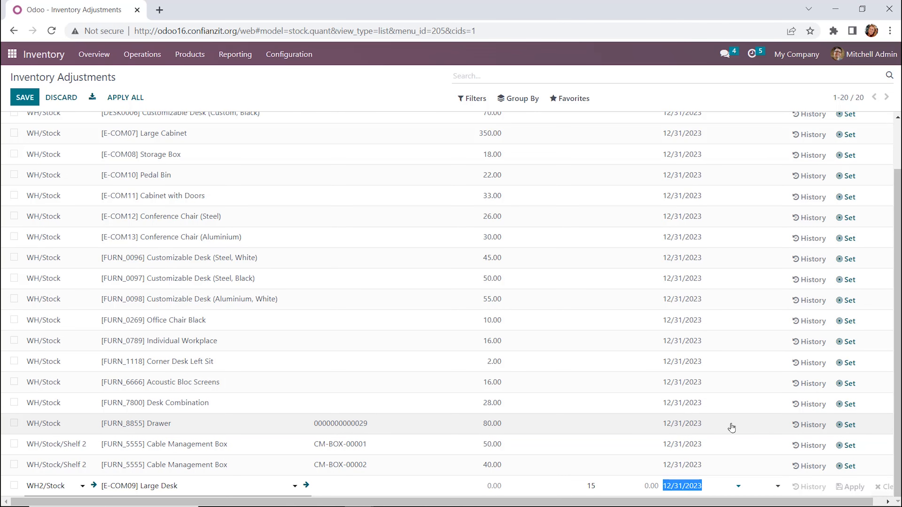
{"action": "key", "text": "Tab"}
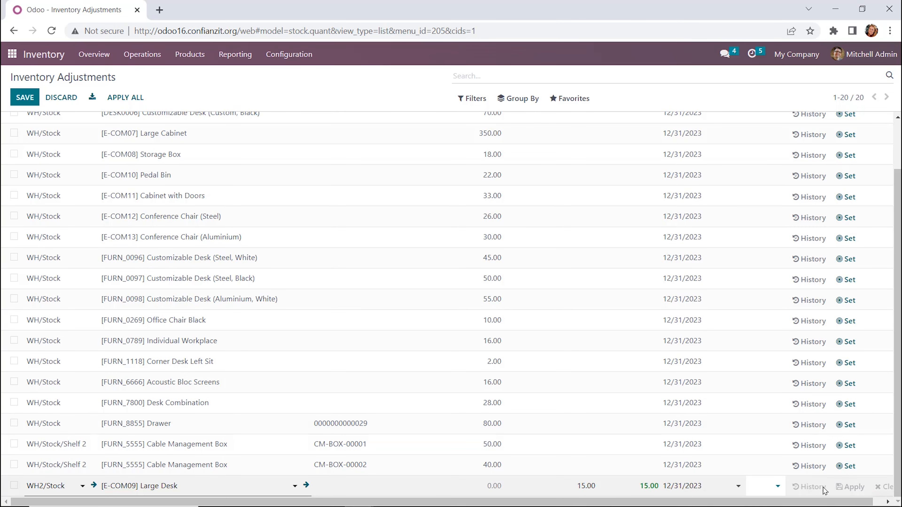
{"action": "key", "text": "Tab"}
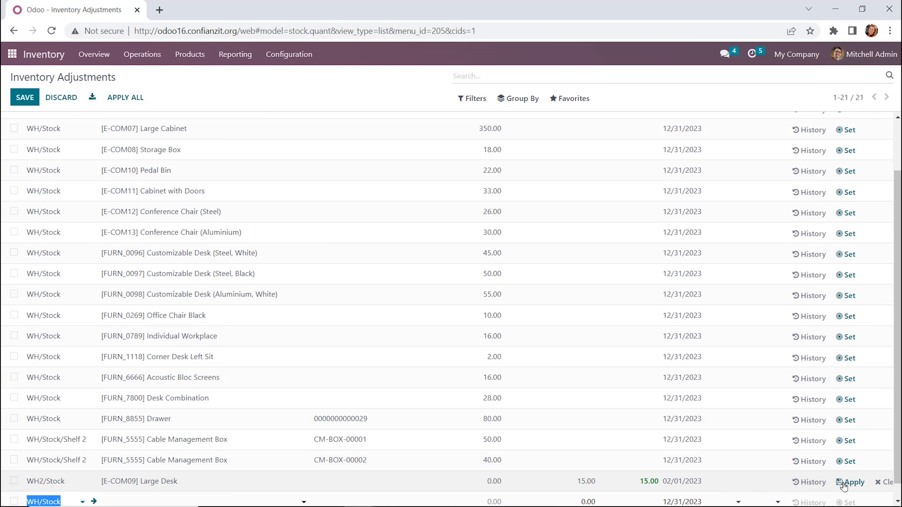
{"action": "left_click", "coordinate": [845, 484]}
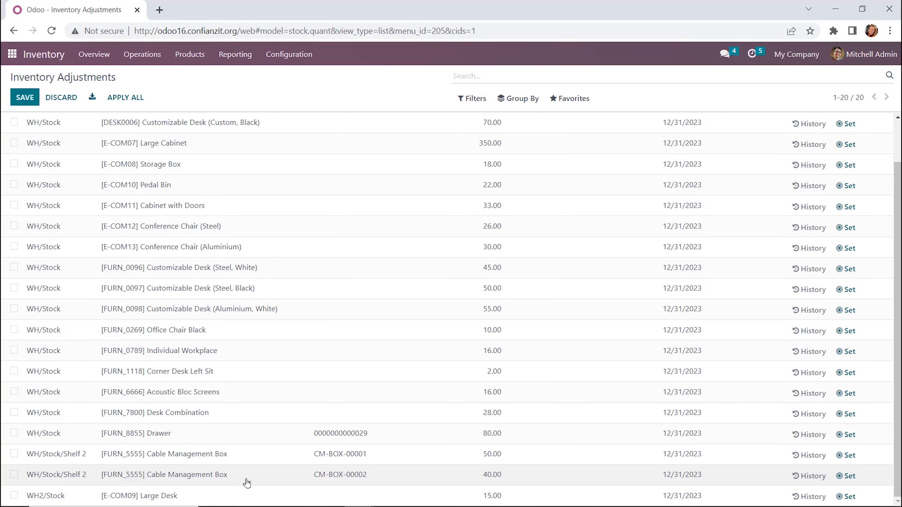
- Group the inventory adjustments list by location
{"action": "left_click", "coordinate": [515, 105]}
{"action": "left_click", "coordinate": [526, 140]}
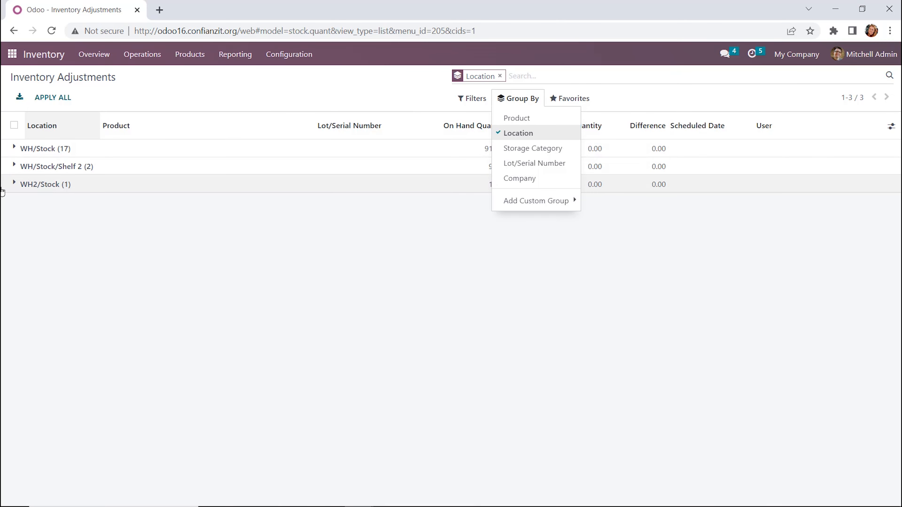
- Expand the WH2/Stock group to review its stock line
{"action": "left_click", "coordinate": [13, 185]}
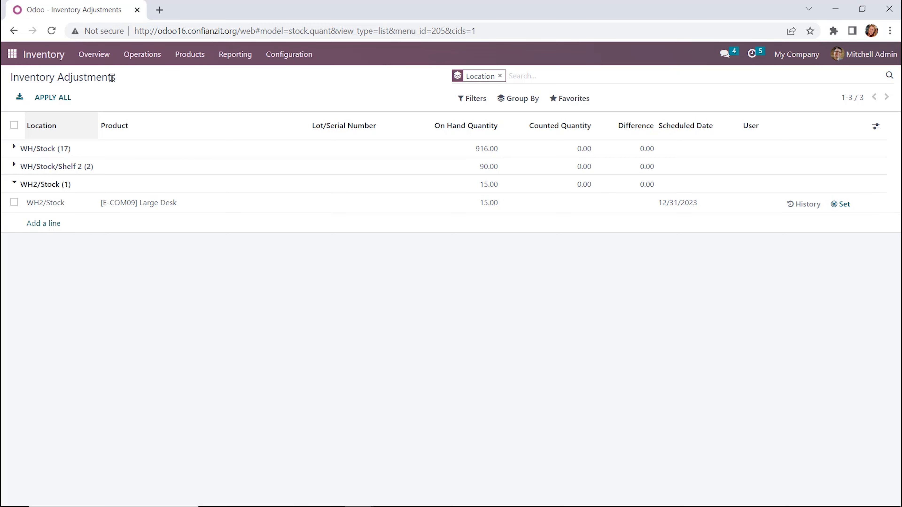
- Create a new quotation in Sales for the customer Smith Art Studio with the expiration date 02/28/2023
{"action": "left_click", "coordinate": [11, 53]}
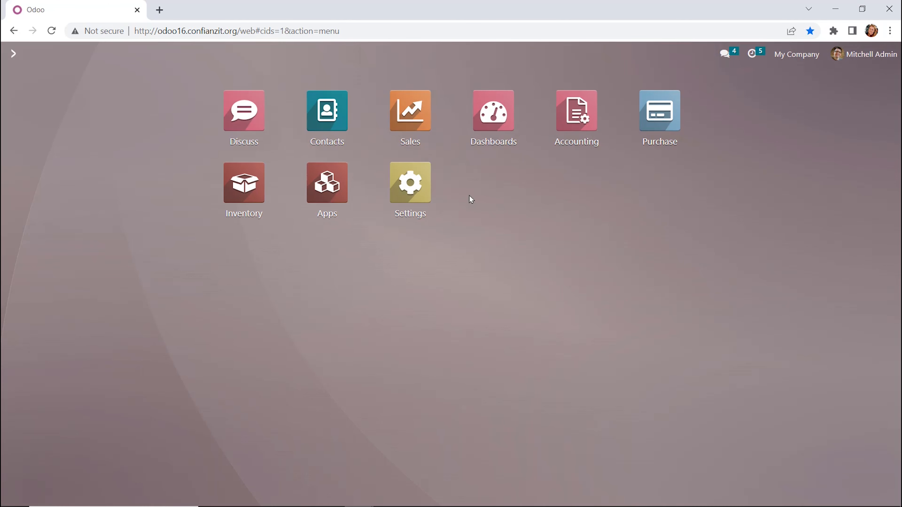
{"action": "left_click", "coordinate": [417, 122]}
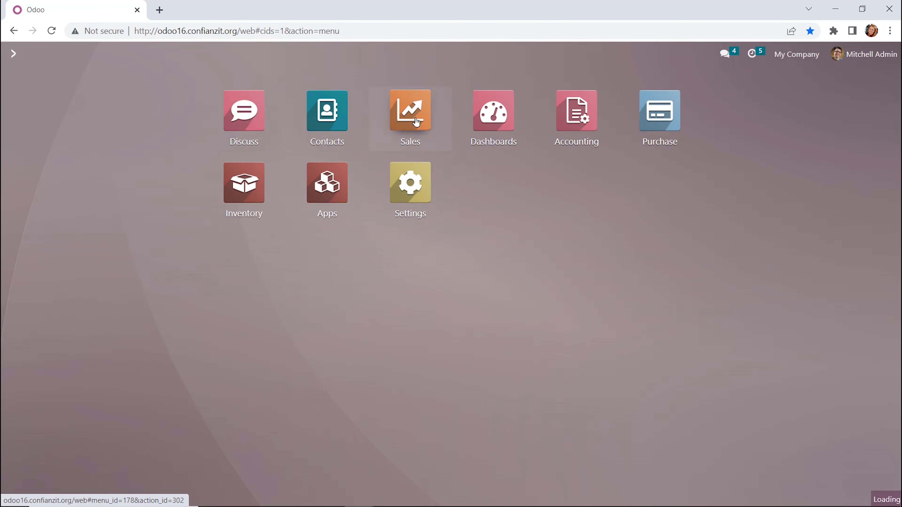
{"action": "left_click", "coordinate": [420, 116], "text": "ctrl"}
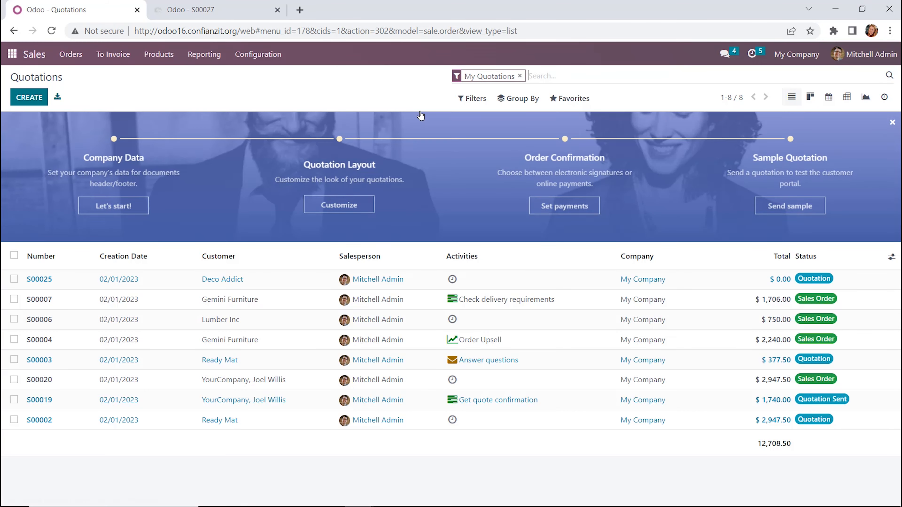
{"action": "left_click", "coordinate": [30, 103]}
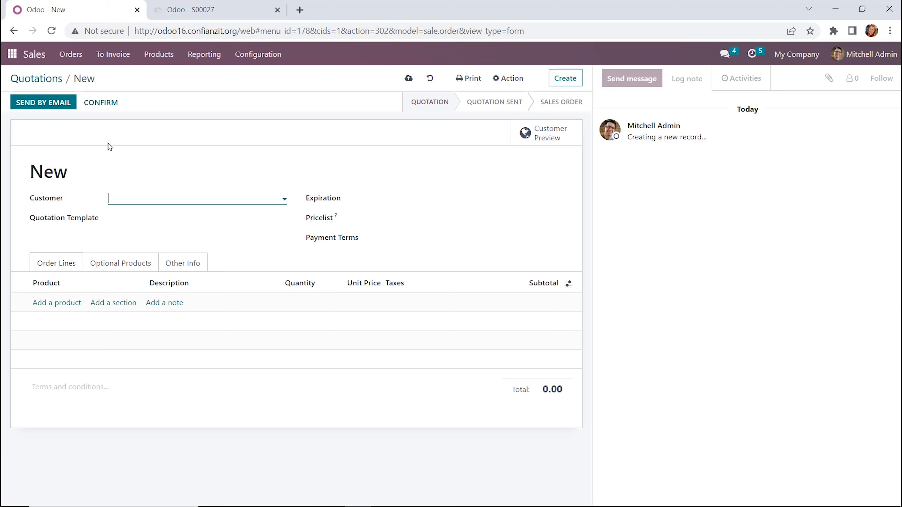
{"action": "left_click", "coordinate": [146, 197]}
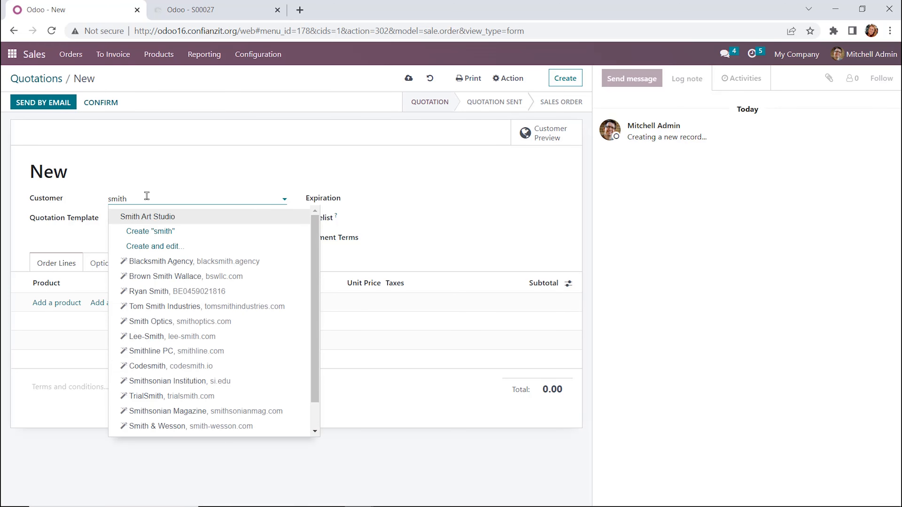
{"action": "left_click", "coordinate": [142, 220]}
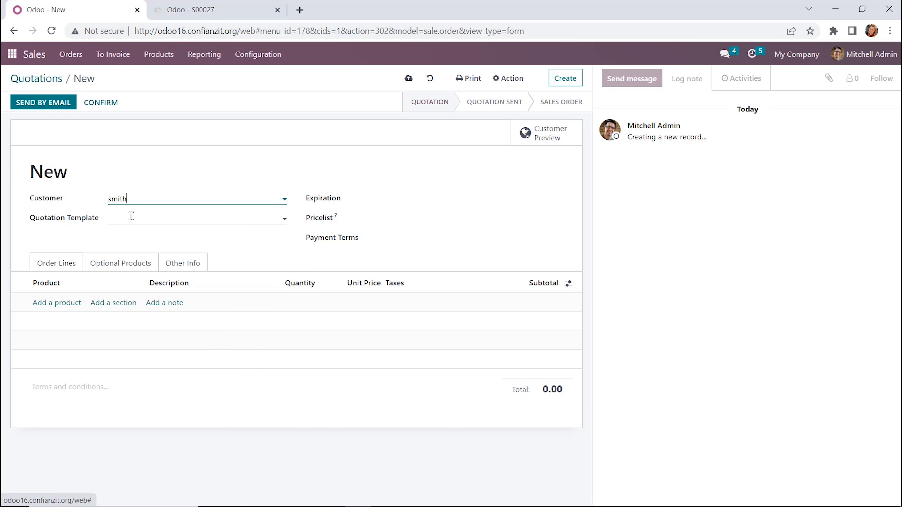
{"action": "left_click", "coordinate": [377, 199]}
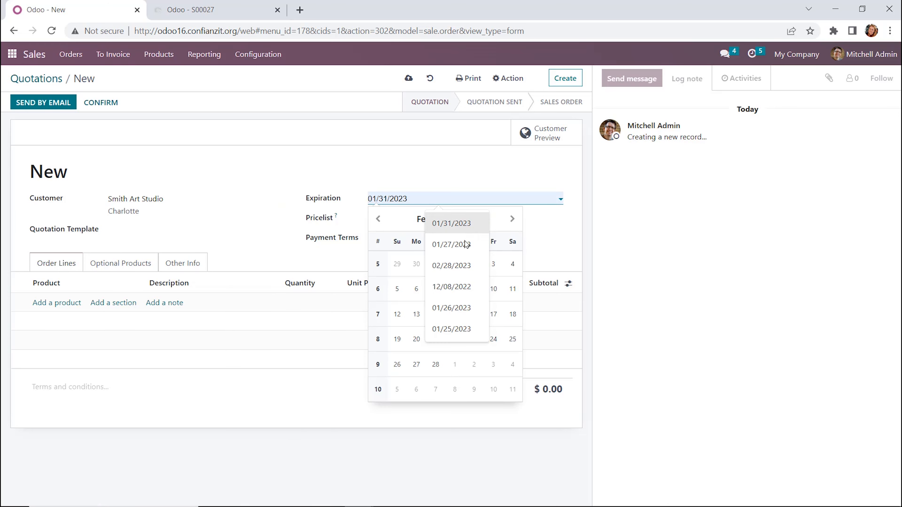
{"action": "left_click", "coordinate": [434, 369]}
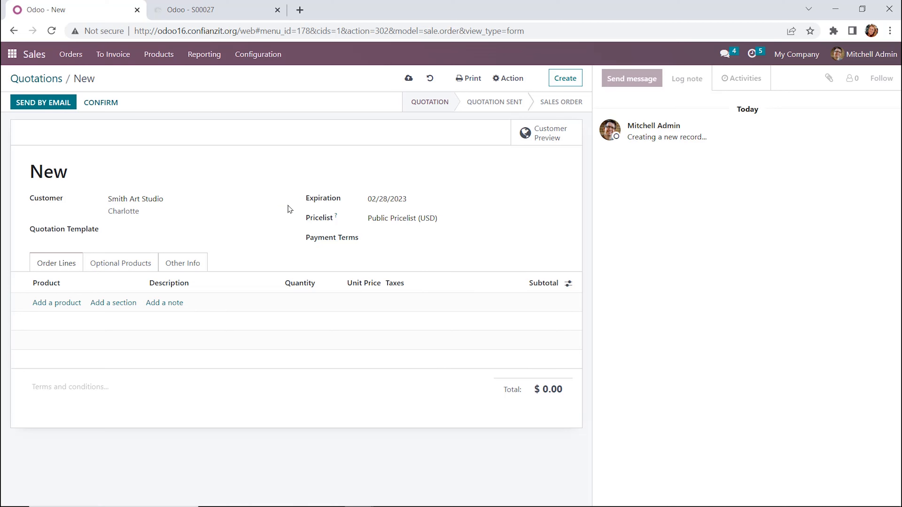
- Add an order line for the product [E-COM09] Large Desk to the quotation
{"action": "left_click", "coordinate": [80, 303]}
{"action": "type", "text": "lar"}
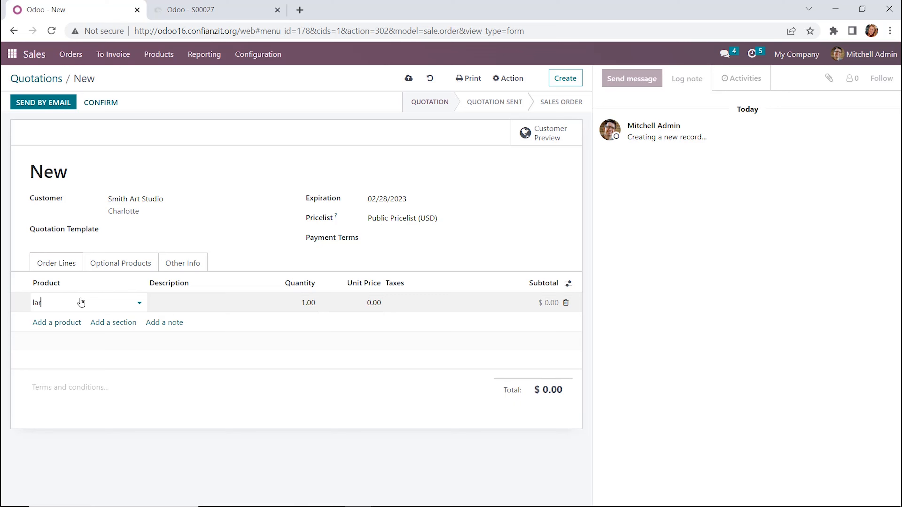
{"action": "type", "text": "ge"}
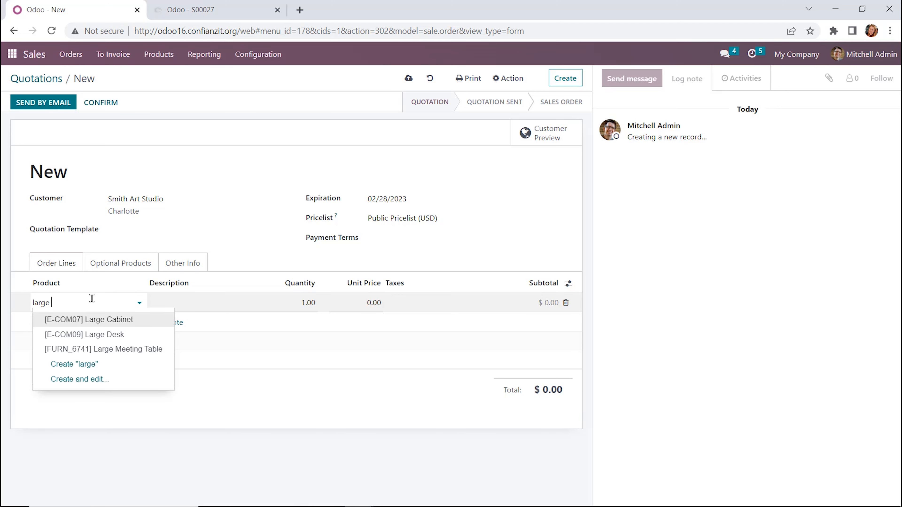
{"action": "left_click", "coordinate": [93, 334]}
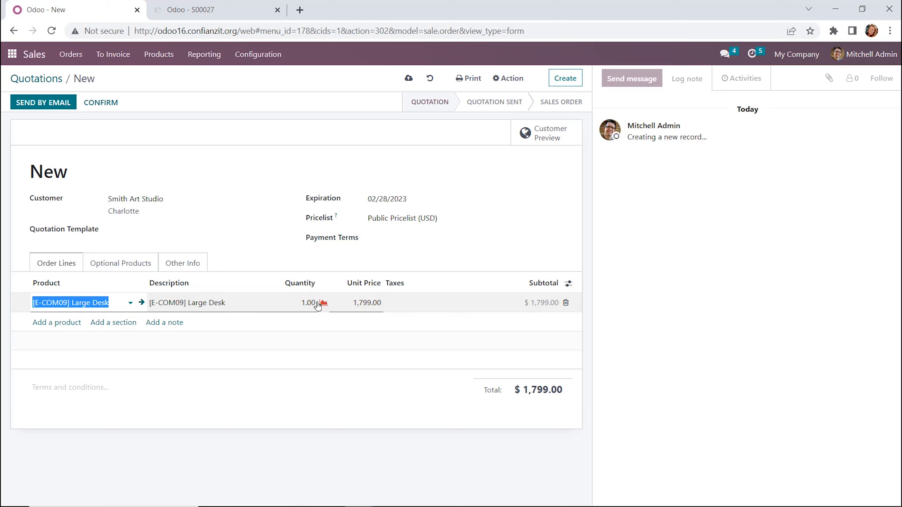
{"action": "left_click", "coordinate": [252, 256]}
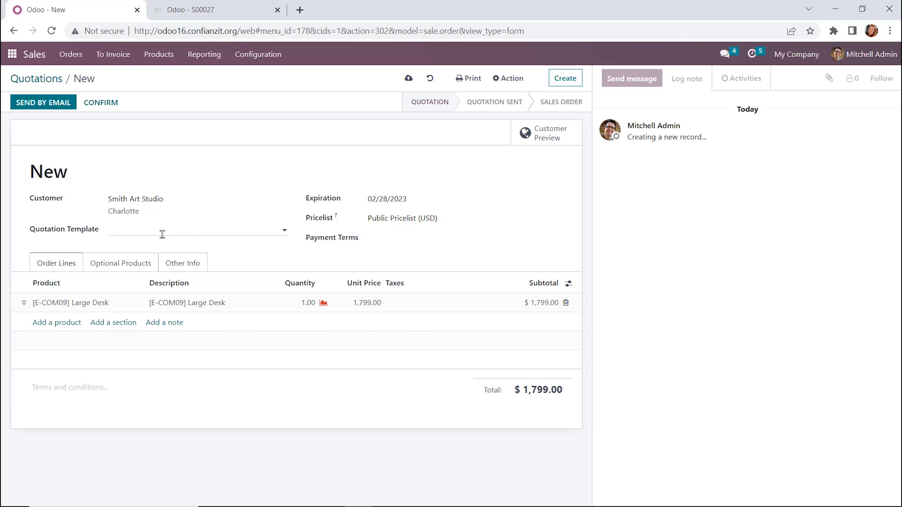
- Set the quotation's delivery warehouse to New York and return to its order lines
{"action": "left_click", "coordinate": [178, 265]}
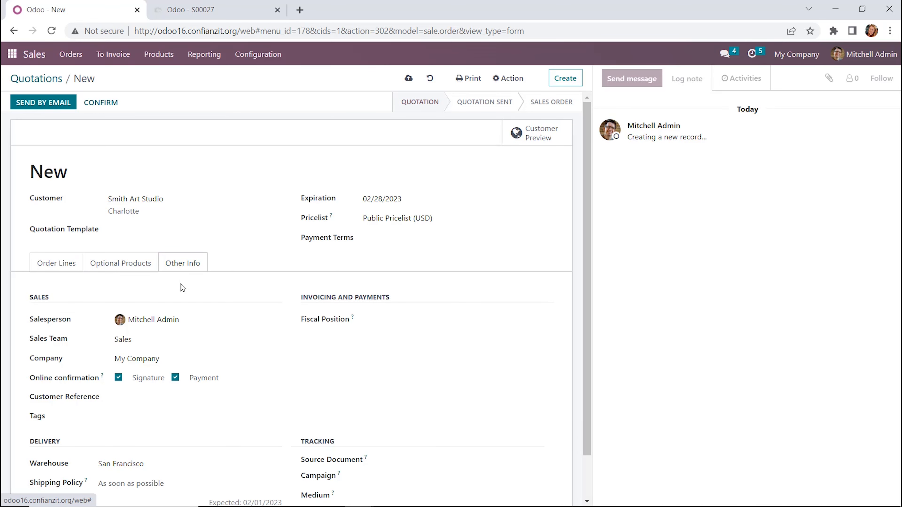
{"action": "scroll", "coordinate": [183, 287], "scroll_direction": "down", "scroll_amount": 1}
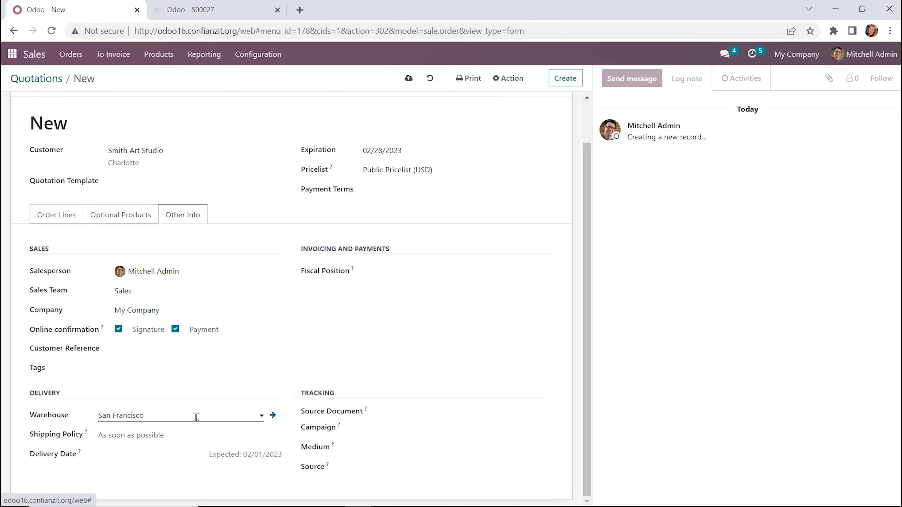
{"action": "left_click", "coordinate": [260, 416]}
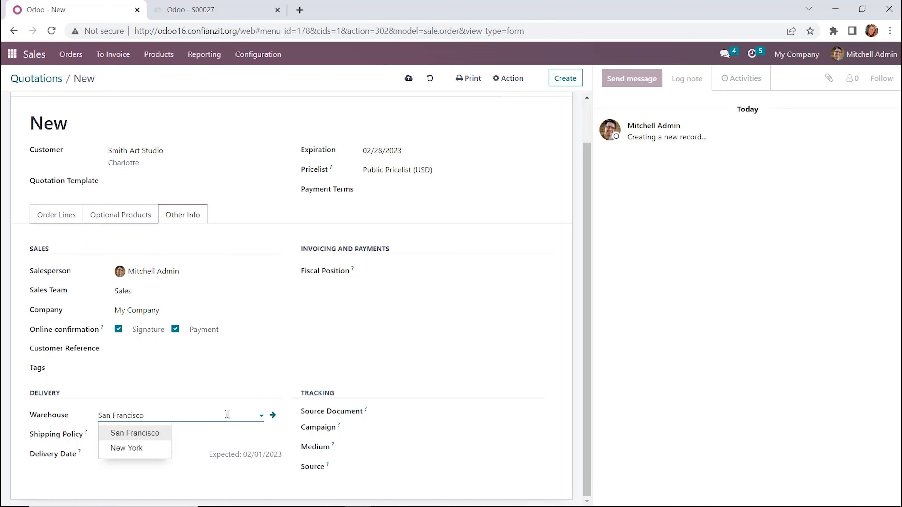
{"action": "left_click", "coordinate": [136, 449]}
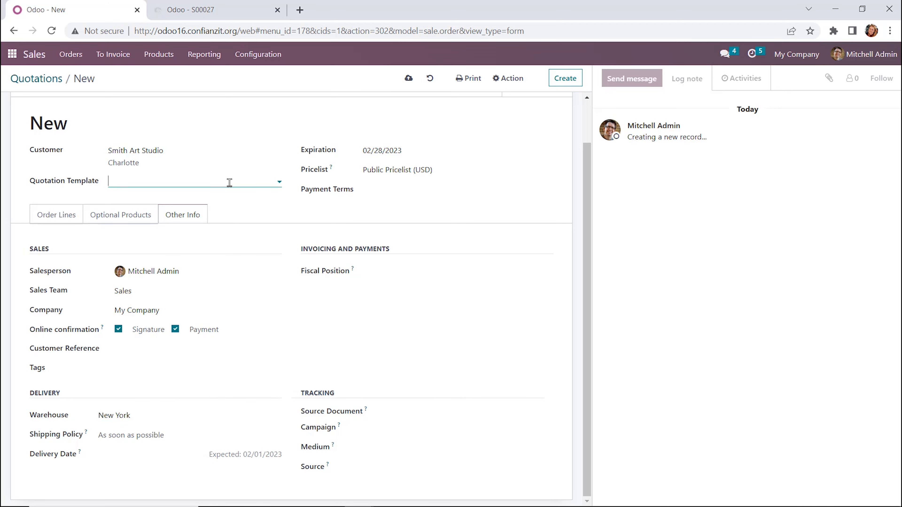
{"action": "left_click", "coordinate": [229, 182]}
{"action": "left_click", "coordinate": [42, 220]}
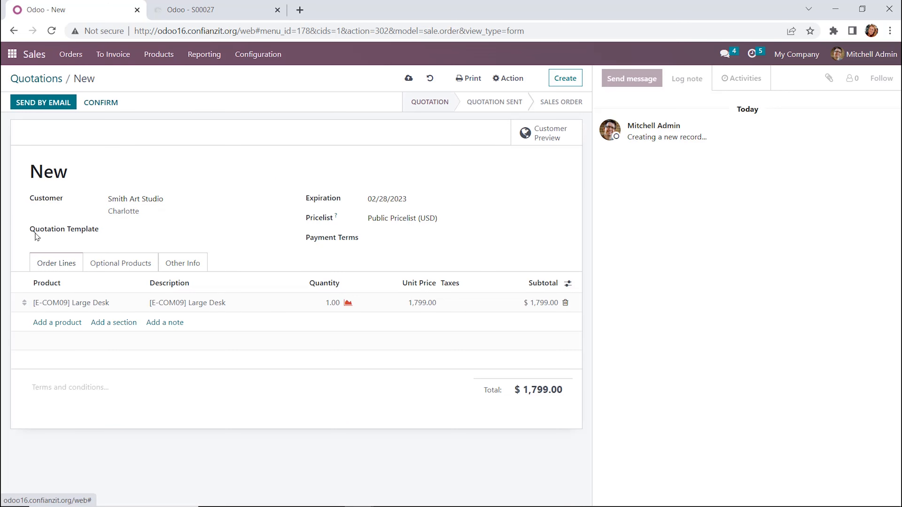
- Save and confirm the quotation, and email the order confirmation with the PDF attached
{"action": "left_click", "coordinate": [409, 79]}
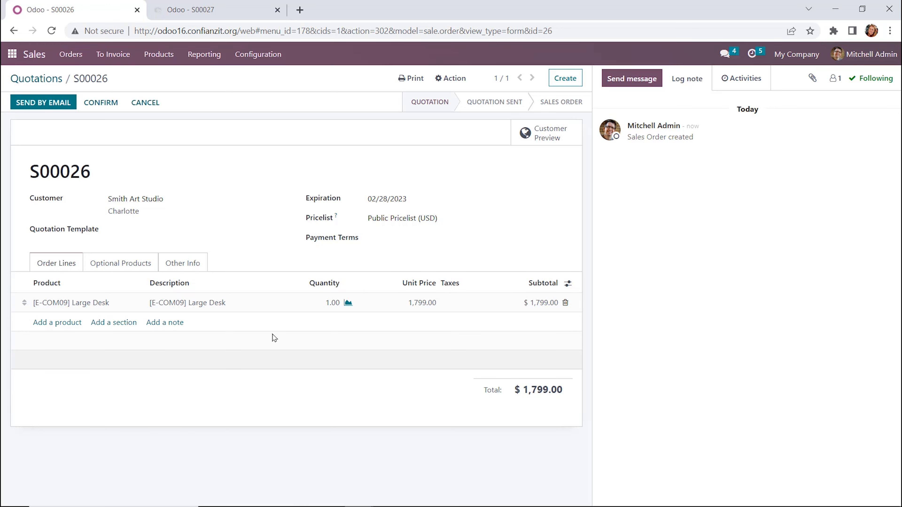
{"action": "left_click", "coordinate": [101, 104]}
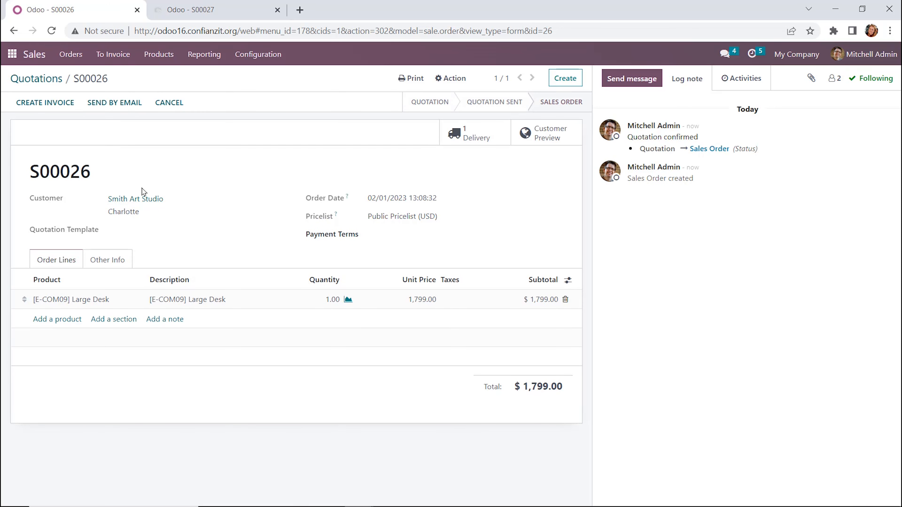
{"action": "left_click", "coordinate": [132, 109]}
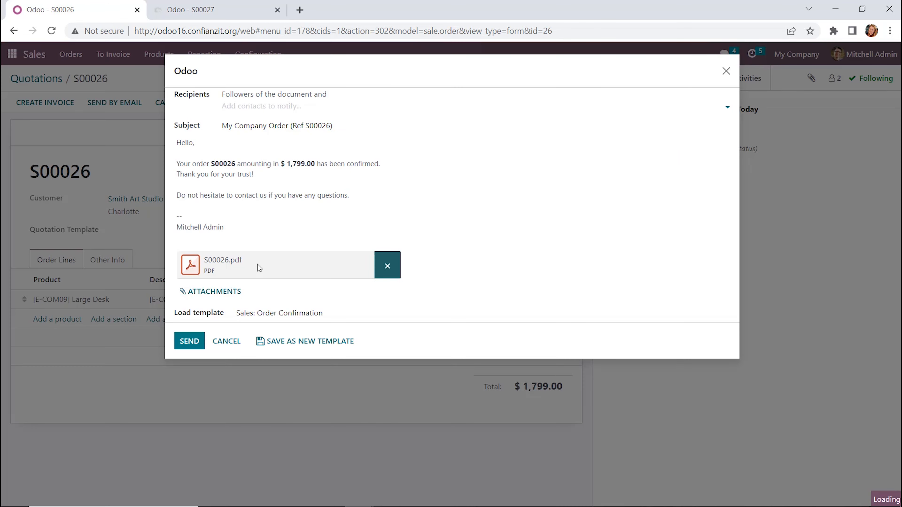
{"action": "left_click", "coordinate": [198, 343]}
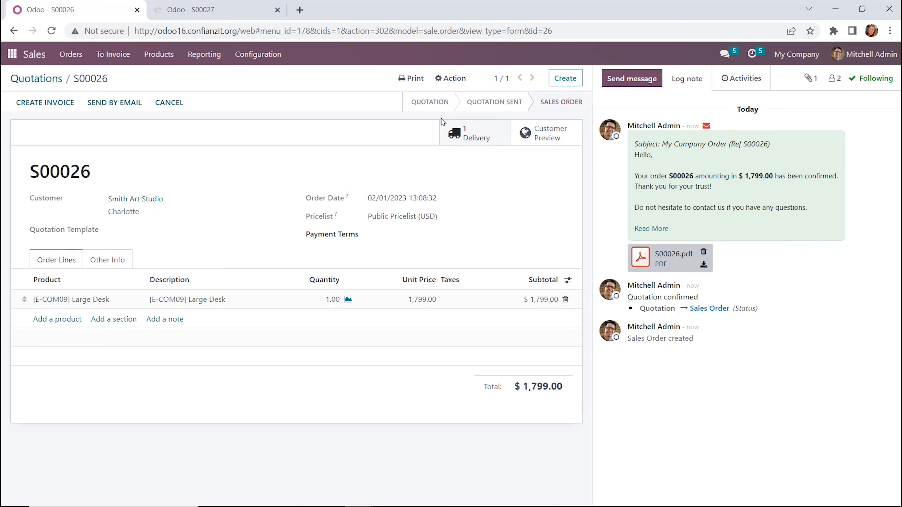
- Process the New York warehouse's ready delivery order for Smith Art Studio in Inventory, setting its done quantities and validating the transfer
{"action": "left_click", "coordinate": [12, 55]}
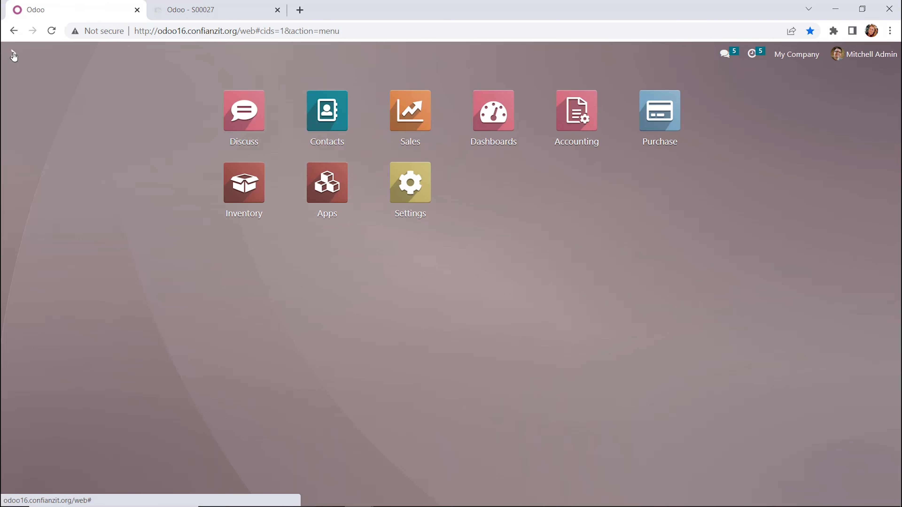
{"action": "left_click", "coordinate": [256, 185]}
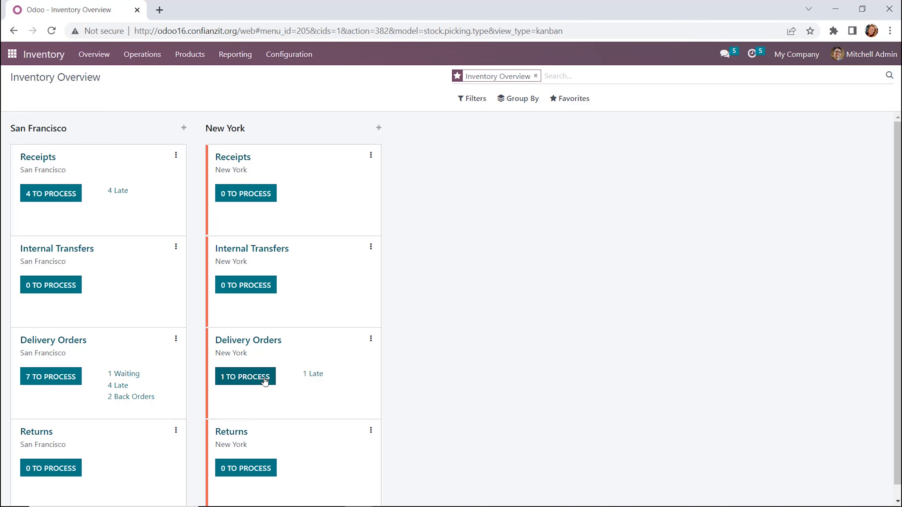
{"action": "left_click", "coordinate": [253, 377]}
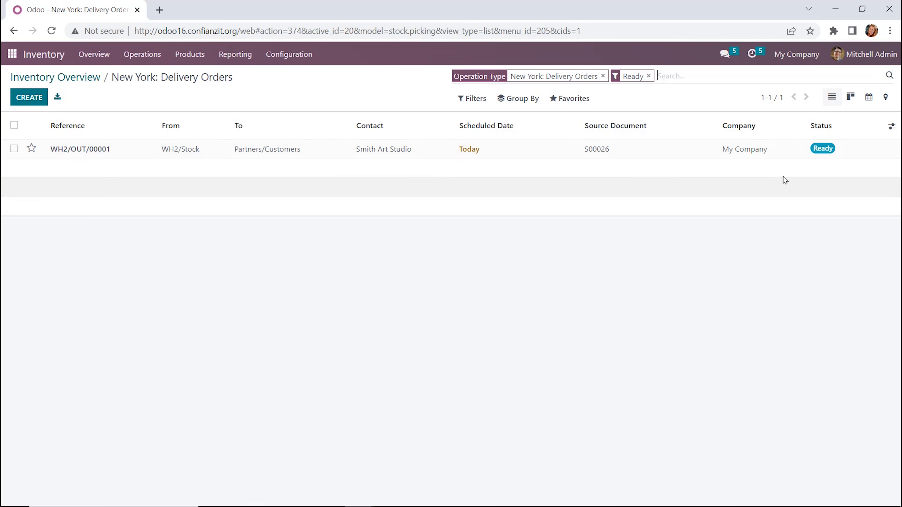
{"action": "left_click", "coordinate": [427, 158]}
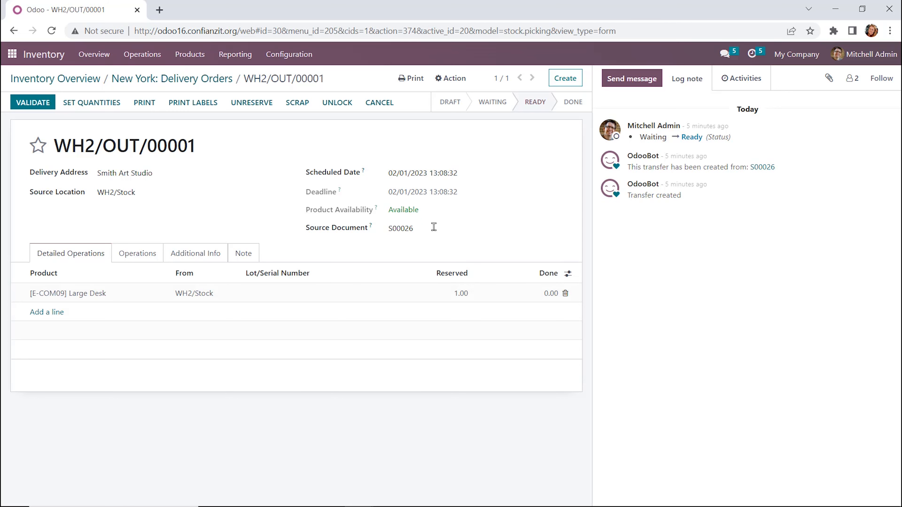
{"action": "left_click", "coordinate": [98, 105]}
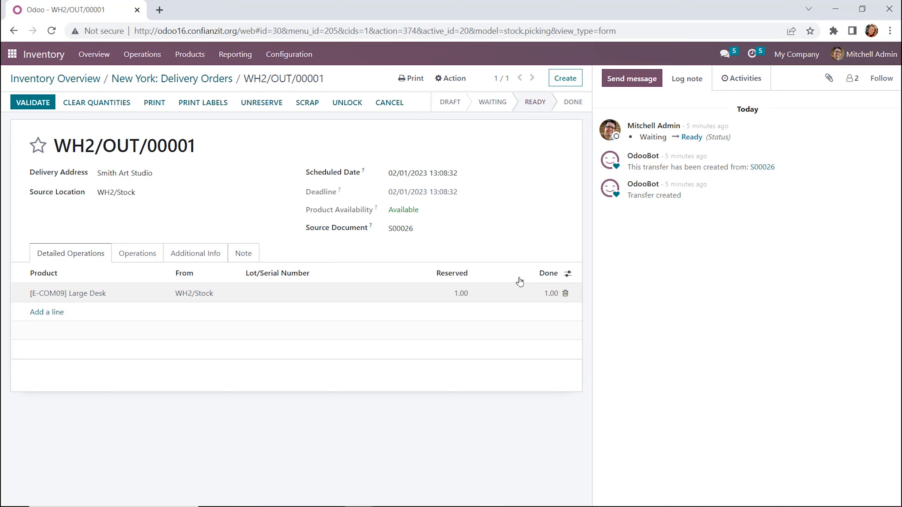
{"action": "left_click", "coordinate": [45, 110]}
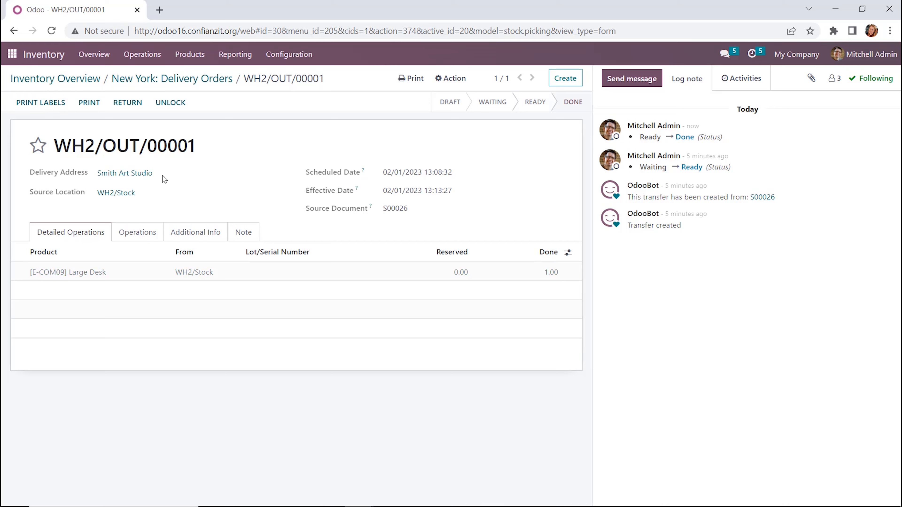
{"action": "mouse_move", "coordinate": [537, 112]}
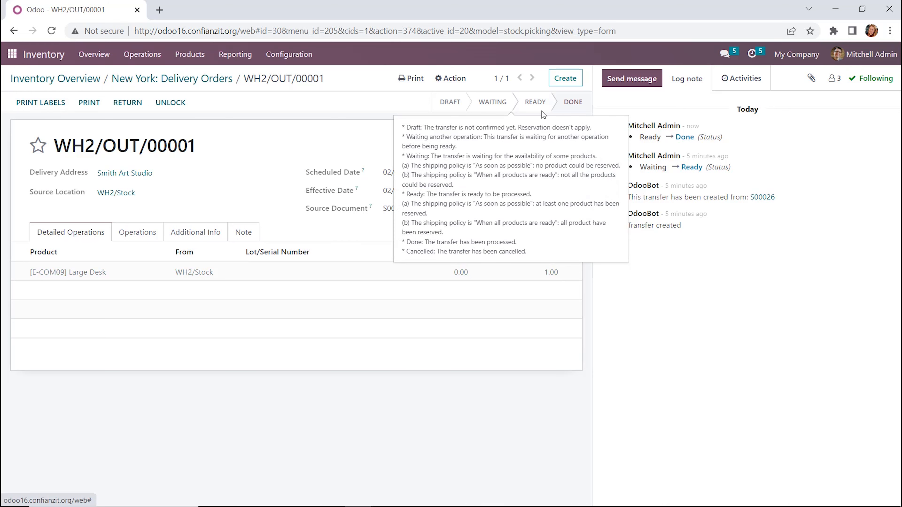